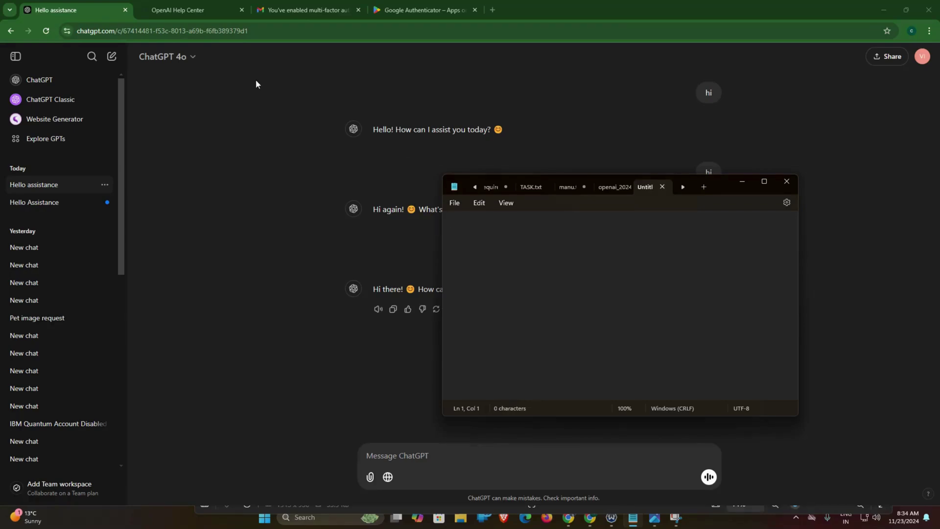
Step: Review the unusual-activity error screenshot in Photos, then minimize it
click(256, 84)
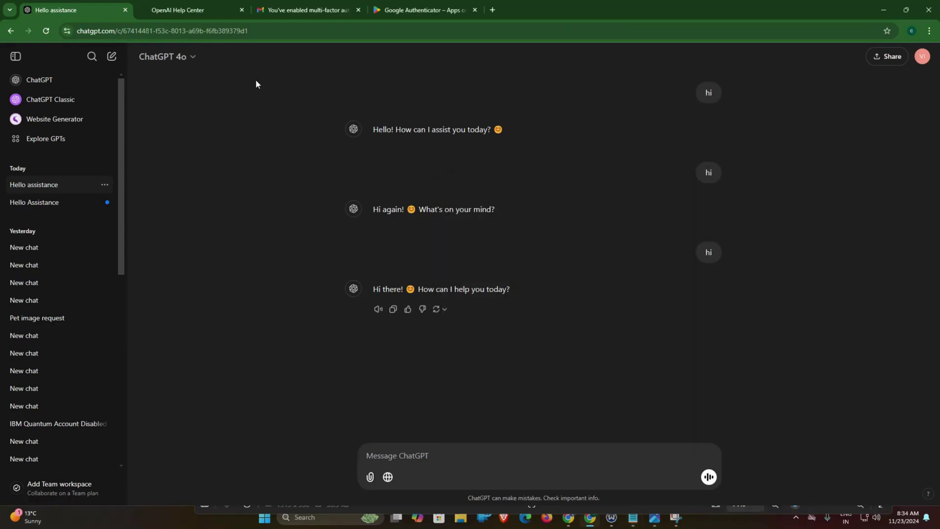
click(654, 518)
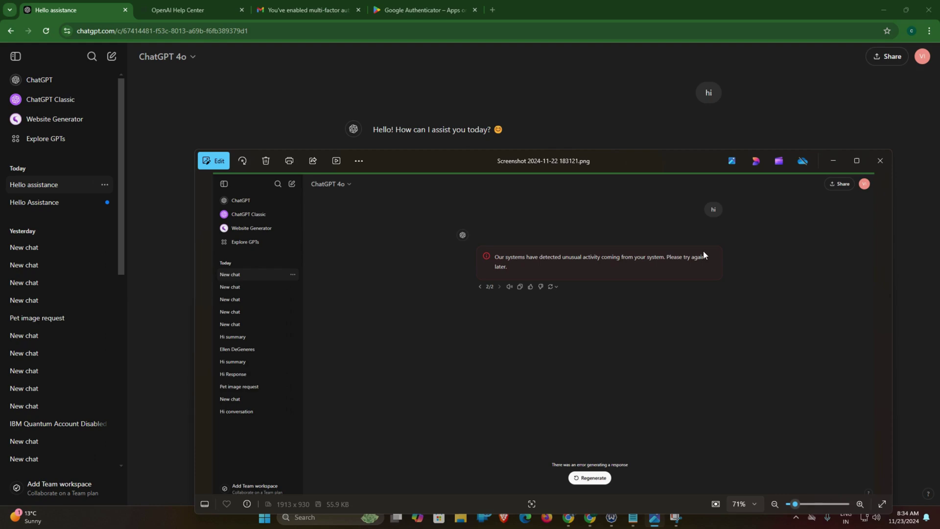
click(832, 162)
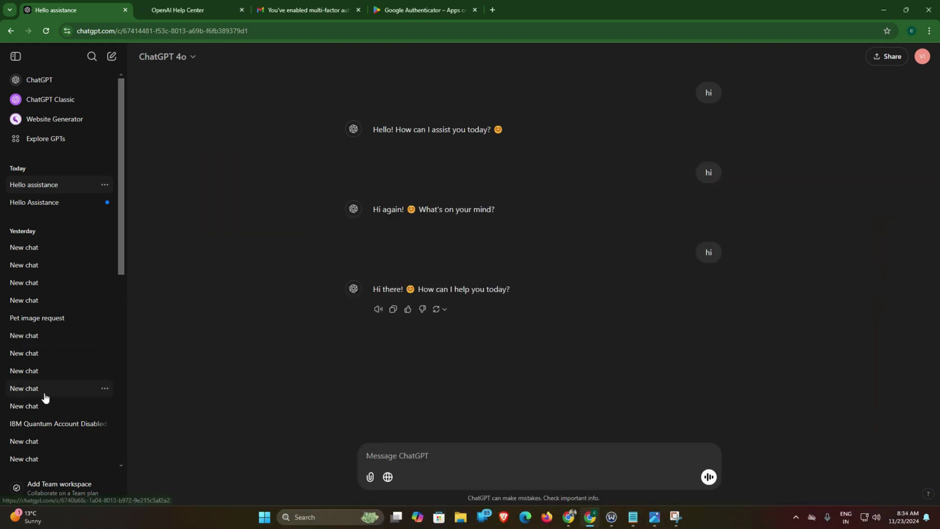
Step: Send 'hi' in the Hello assistance chat and get 'Hello again! What's up?' back
scroll(50, 392, down, 4)
scroll(54, 391, down, 1)
scroll(53, 389, down, 3)
scroll(53, 388, up, 5)
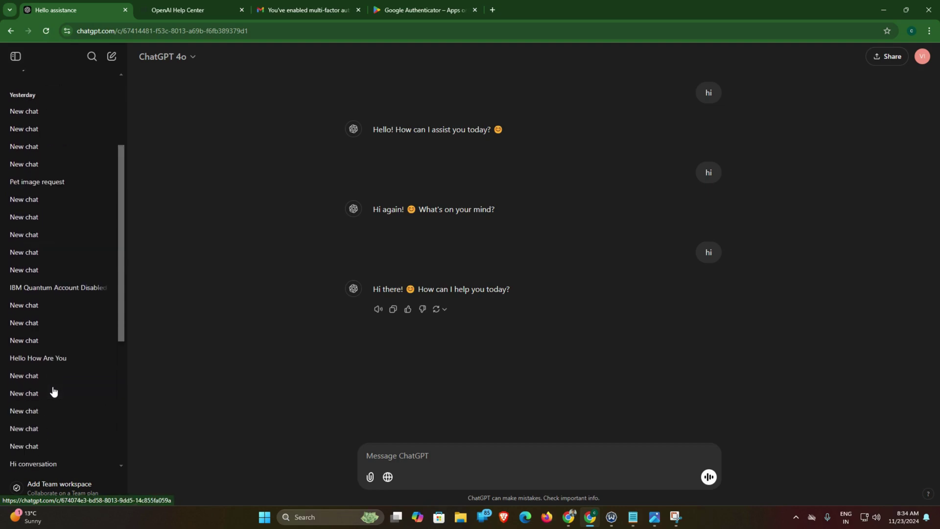
scroll(52, 389, up, 3)
click(501, 453)
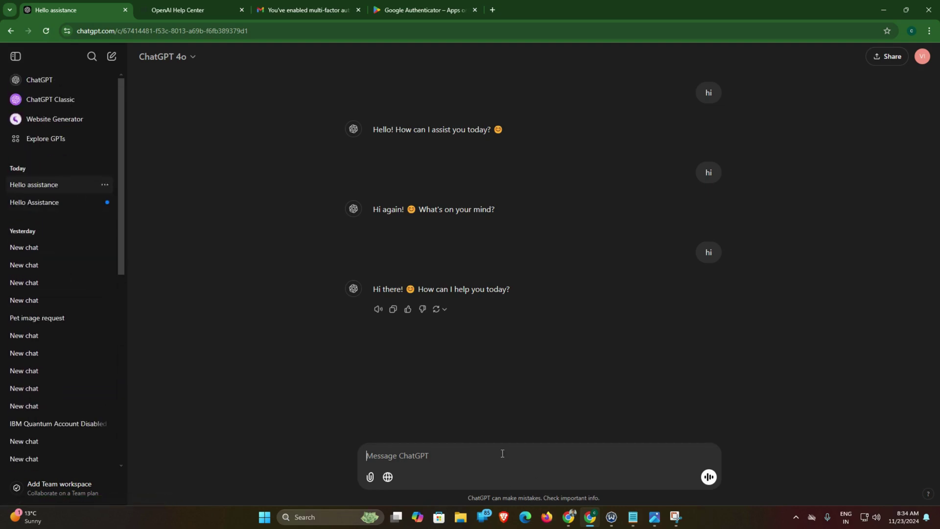
text(hi)
key(Return)
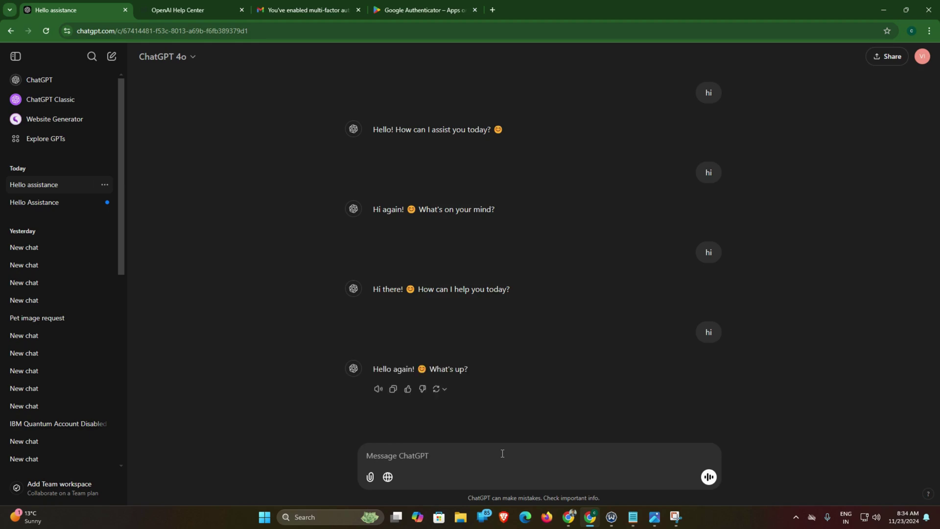
Step: Go through yesterday's New chat entries to reach the presentation-image request chat
click(38, 248)
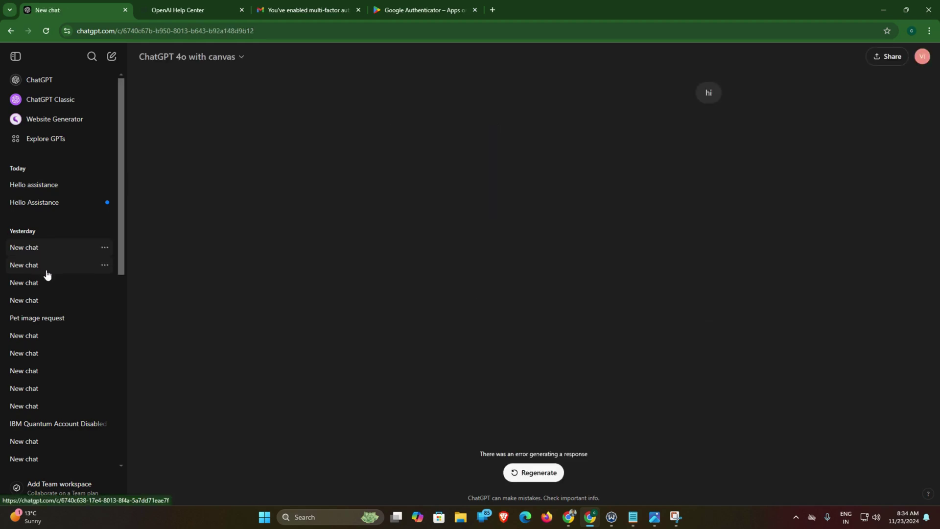
click(47, 273)
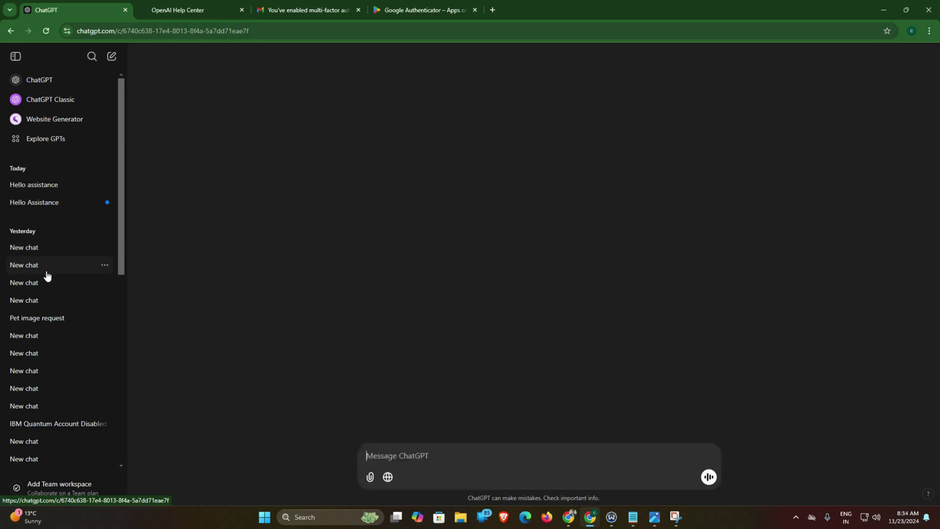
click(35, 345)
scroll(29, 374, down, 1)
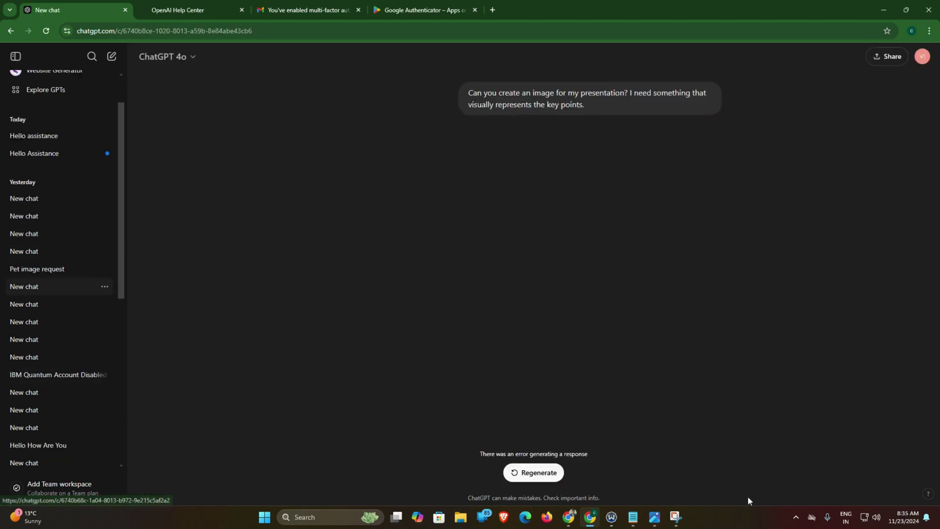
Step: Review the unusual-activity error screenshot in Photos again
click(654, 516)
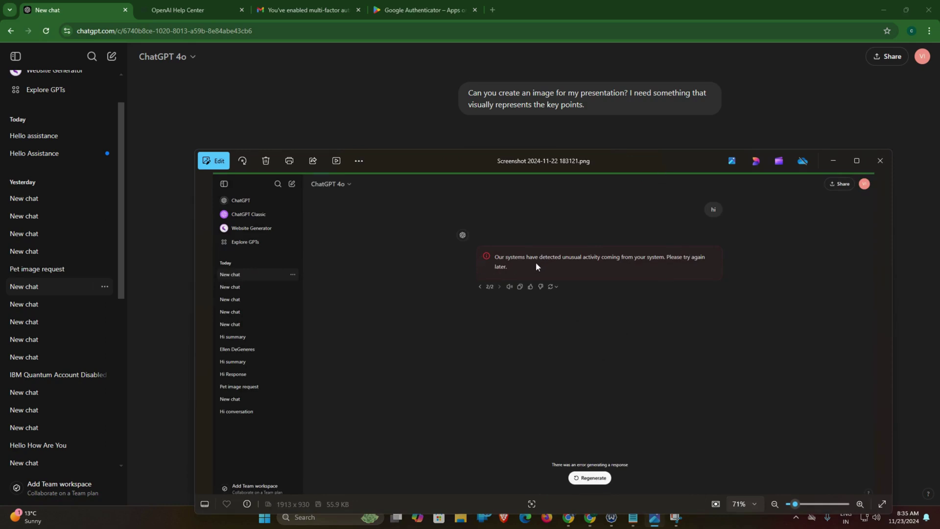
scroll(46, 357, down, 3)
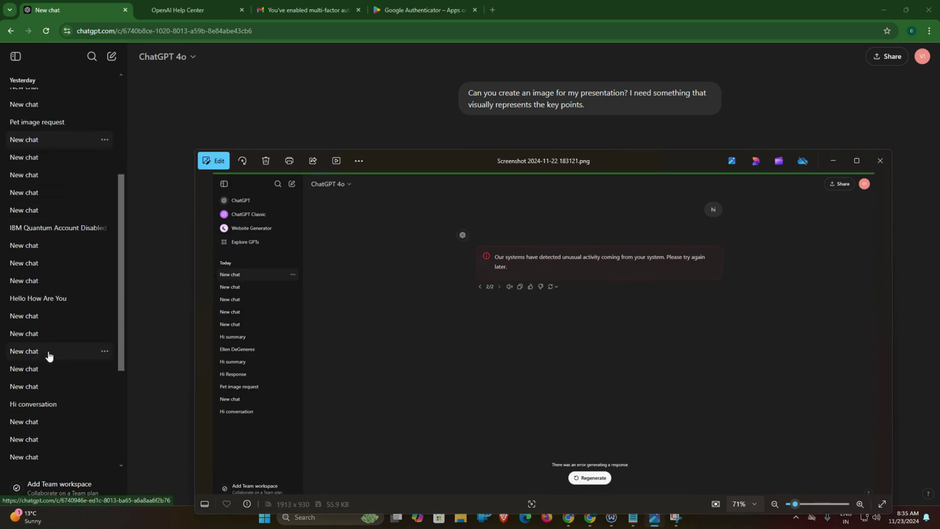
scroll(48, 354, up, 4)
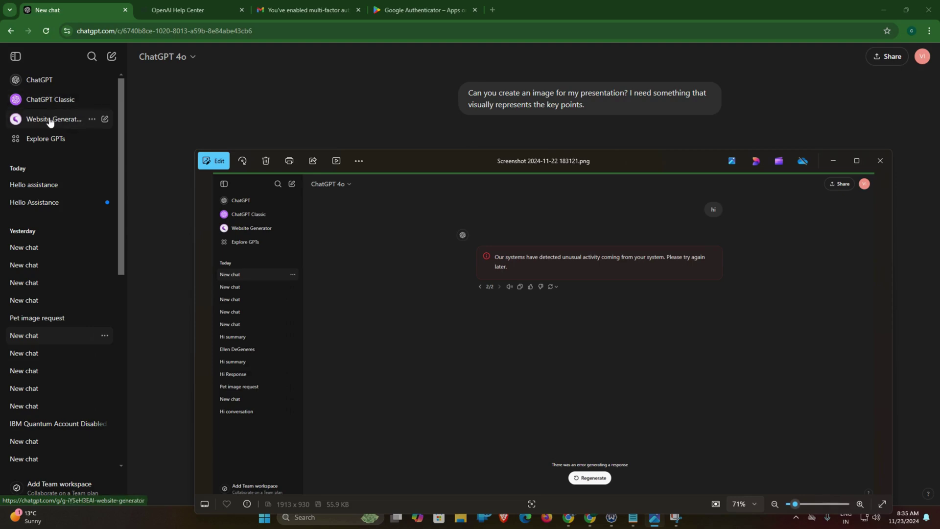
mouse_move(53, 119)
scroll(15, 356, down, 5)
scroll(16, 367, down, 2)
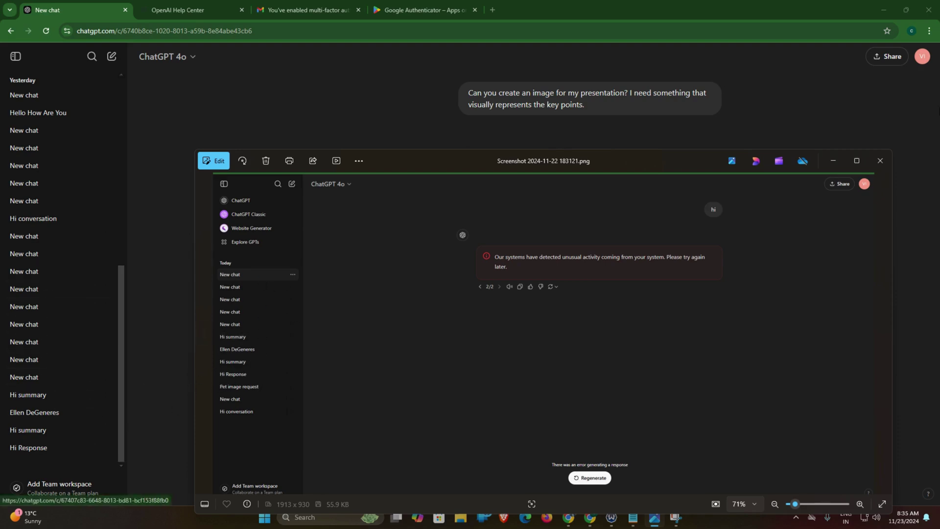
click(833, 160)
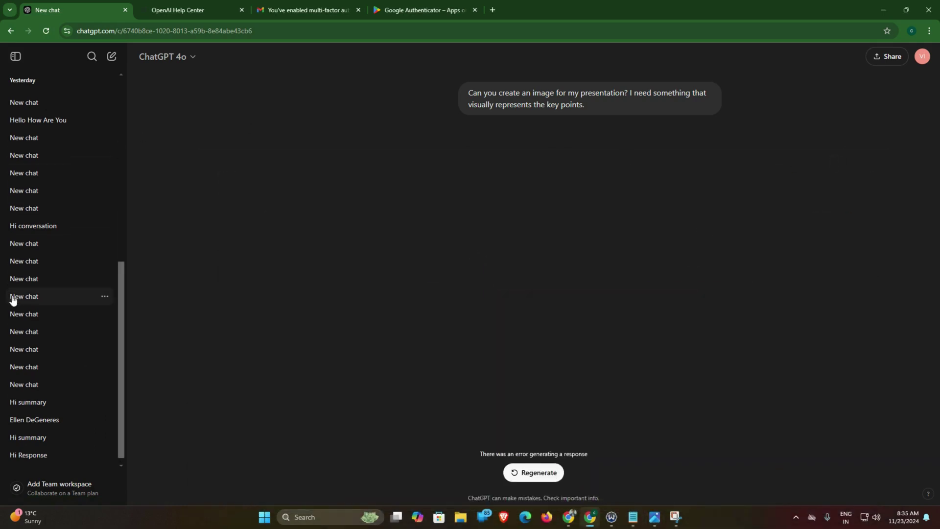
scroll(14, 306, up, 5)
scroll(18, 316, up, 3)
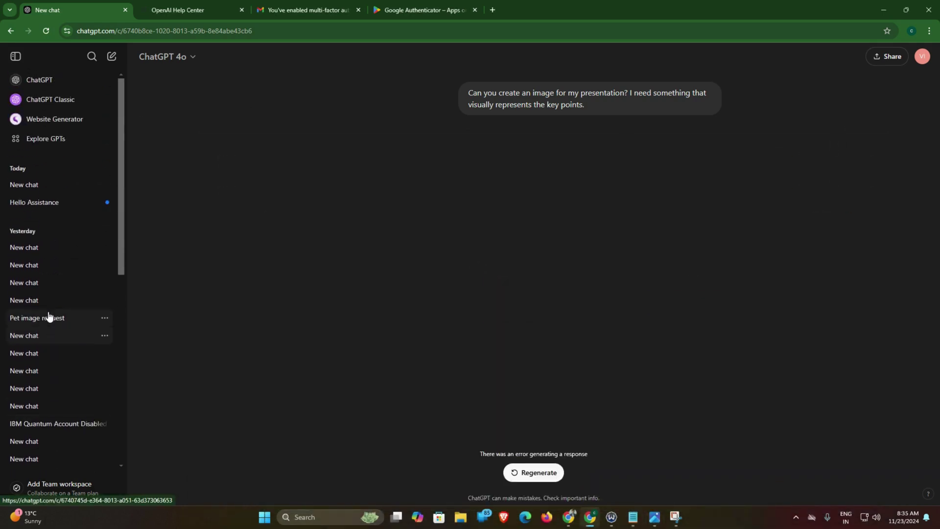
click(922, 56)
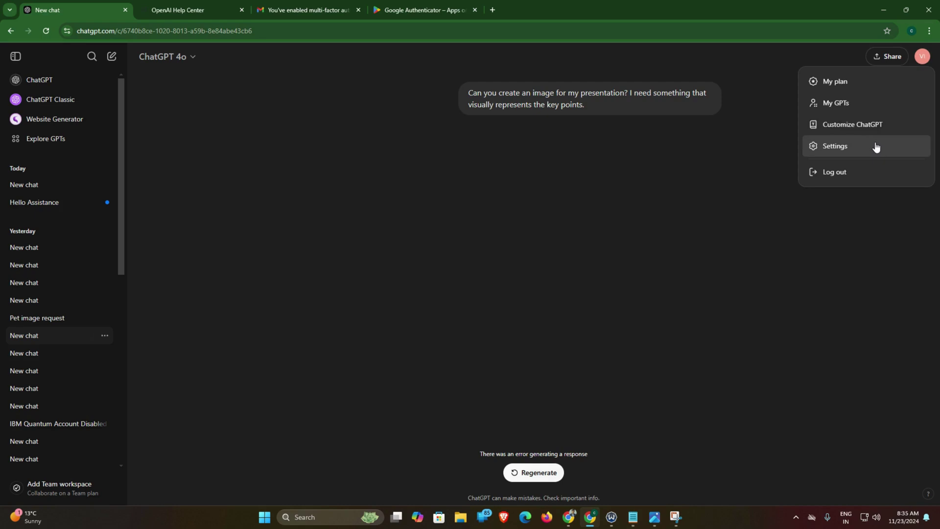
click(384, 72)
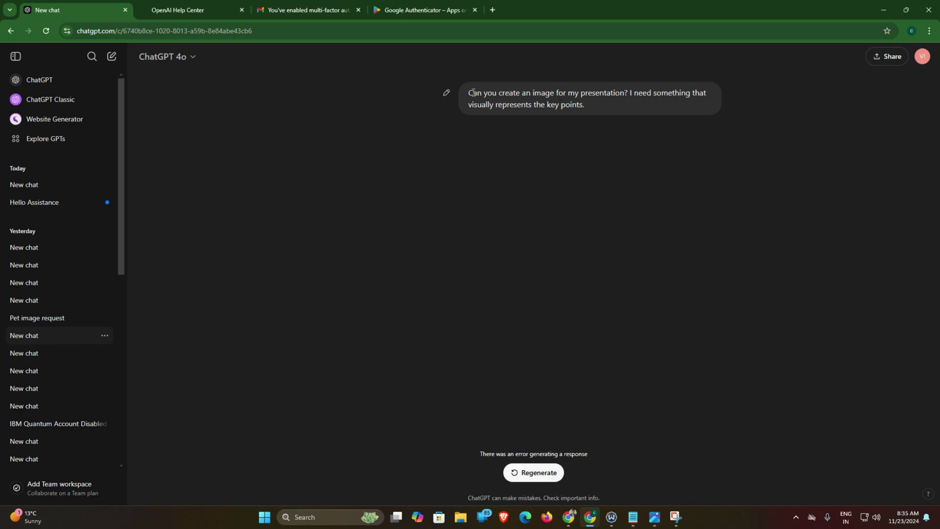
key(ctrl+3)
click(139, 86)
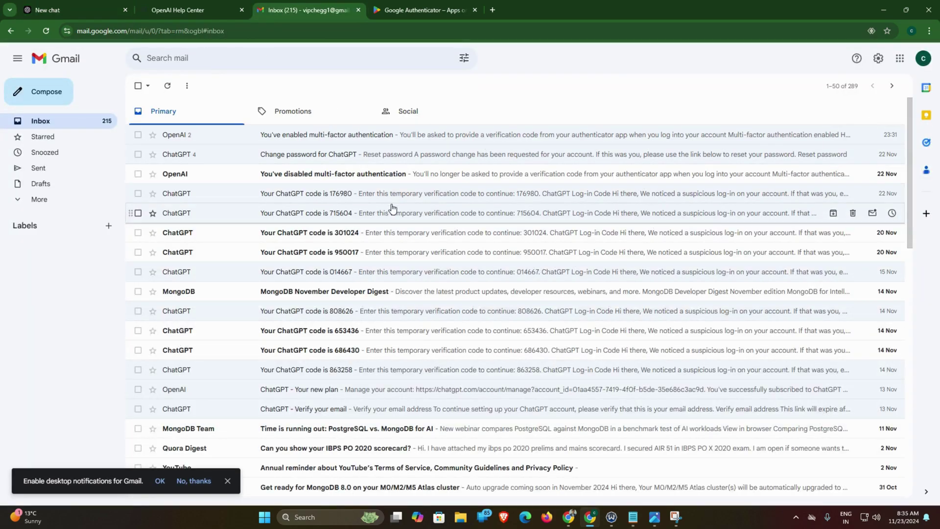
click(357, 154)
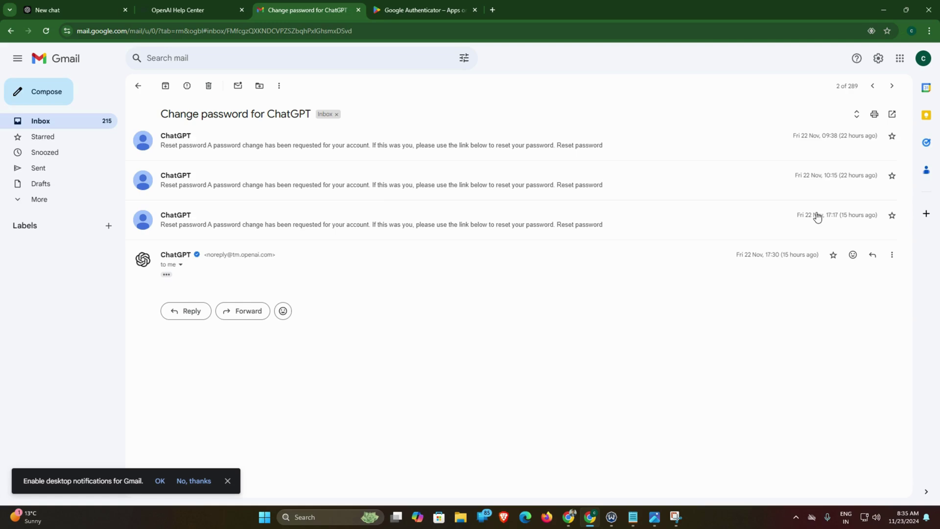
click(138, 86)
Step: Open ChatGPT Settings on the General section from the profile avatar menu
click(91, 4)
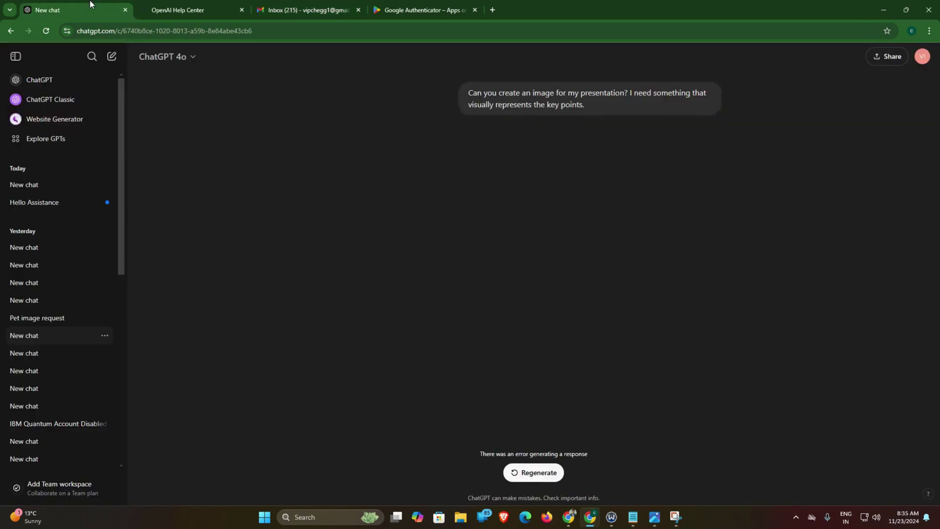
click(922, 71)
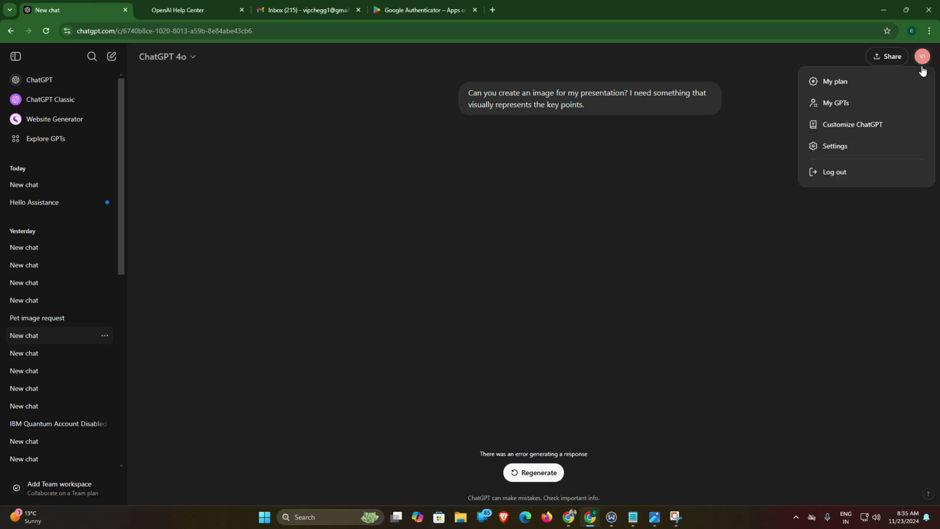
click(816, 148)
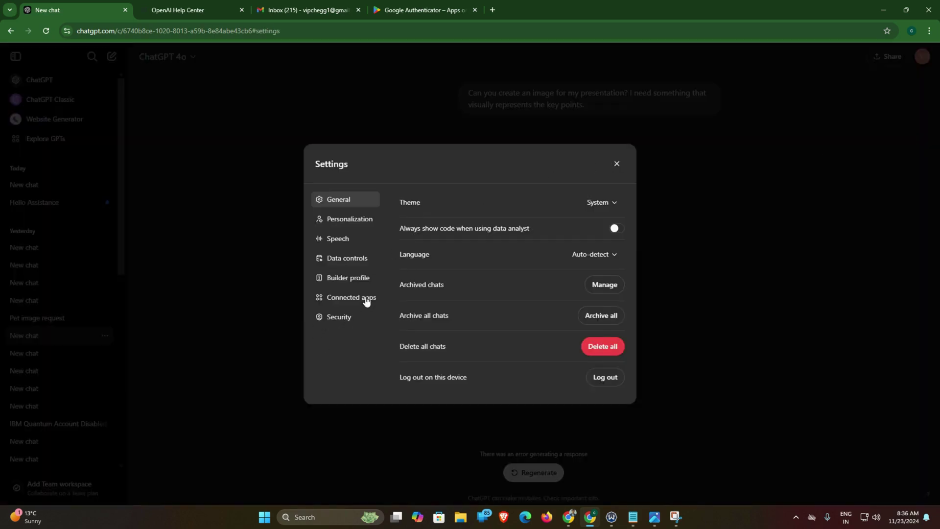
Step: Write 'Step: Changed Password' in Notepad, with 'Step : Enable auth' on the next line
click(632, 517)
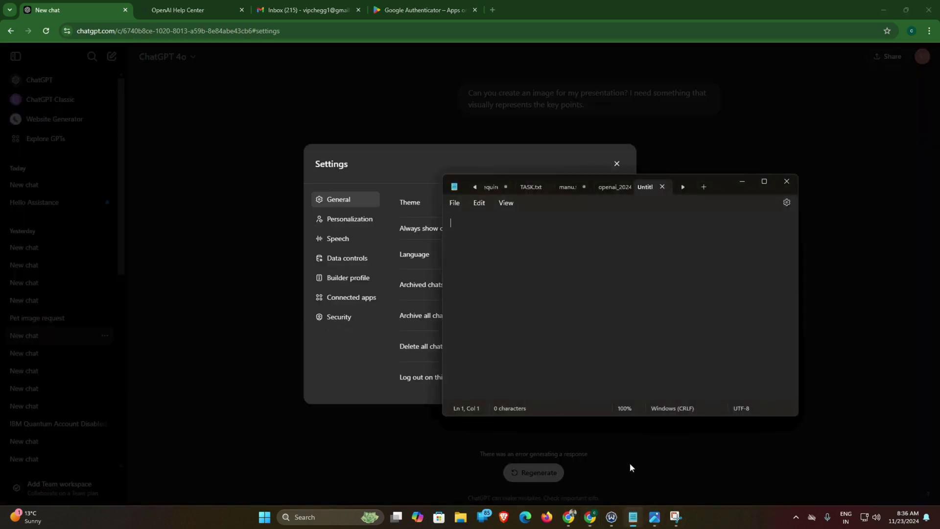
text(Step)
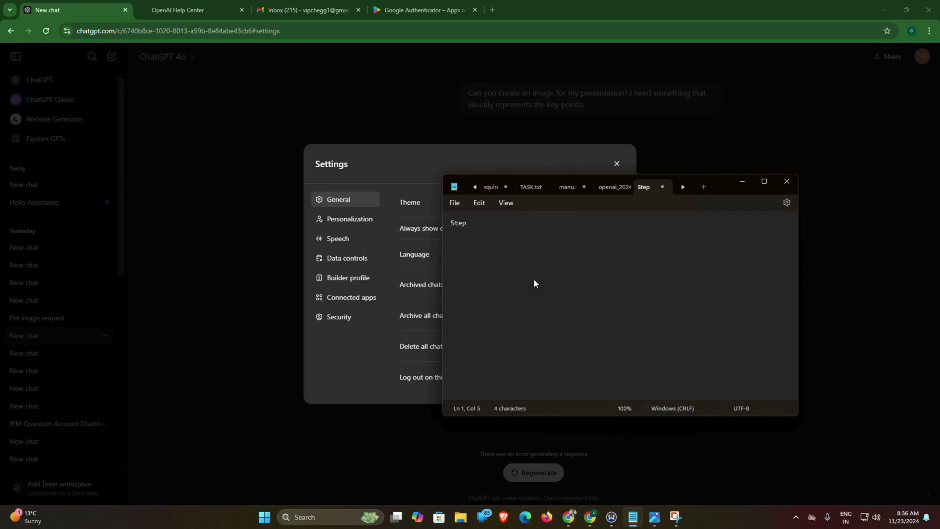
text(: Changed)
text( Password)
key(Return)
text(S)
text(tep : )
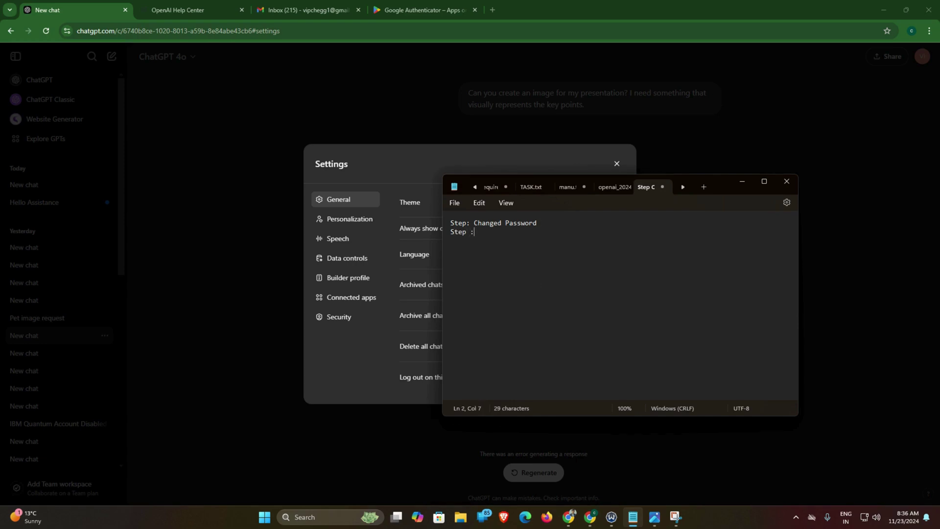
text(Ena)
text(ble auth)
Step: Confirm multi-factor authentication is enabled in Security settings, then view the Google Authenticator Play page
click(741, 181)
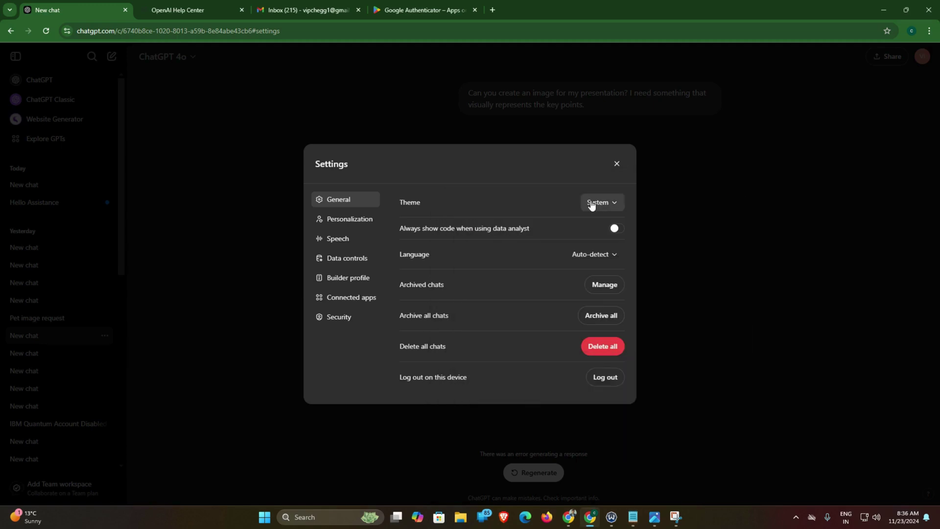
click(325, 323)
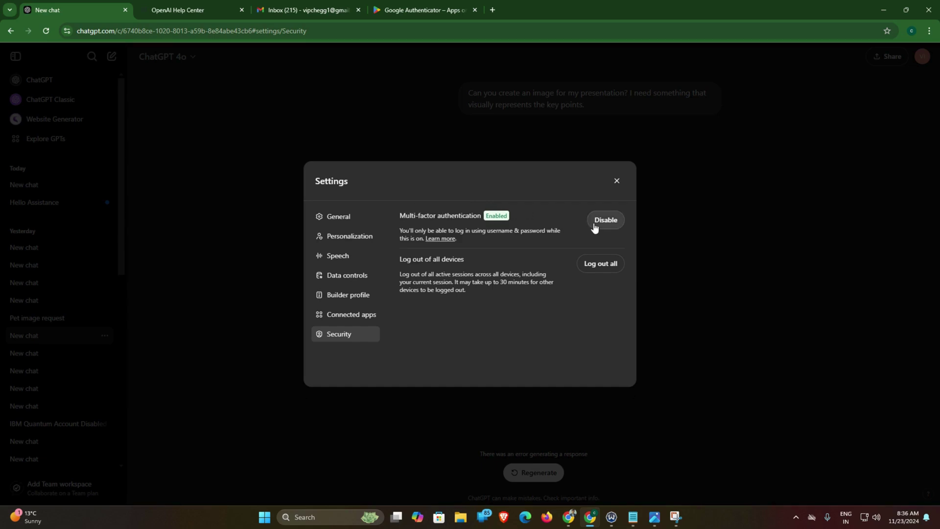
click(385, 13)
Step: Paste the Google Authenticator Play Store URL into the notes under the Enable auth step
click(362, 31)
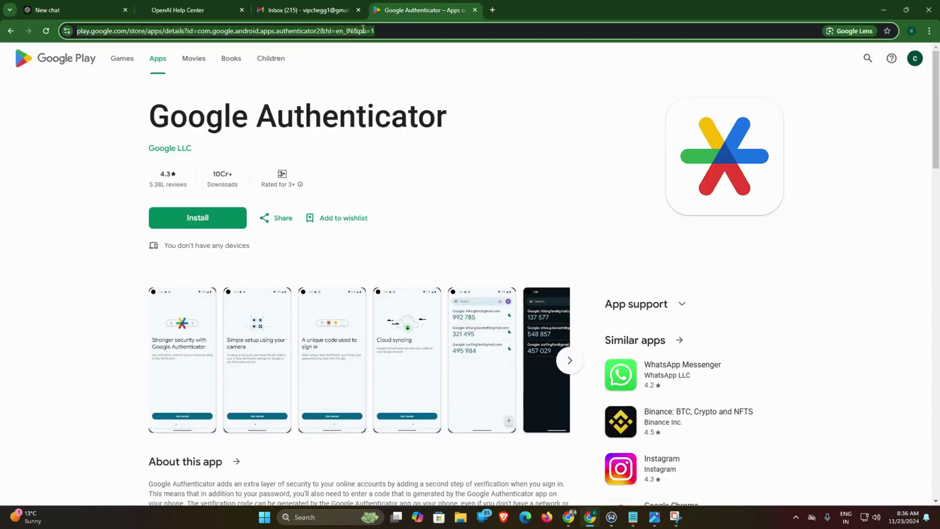
right_click(362, 31)
click(396, 121)
mouse_move(633, 516)
click(633, 517)
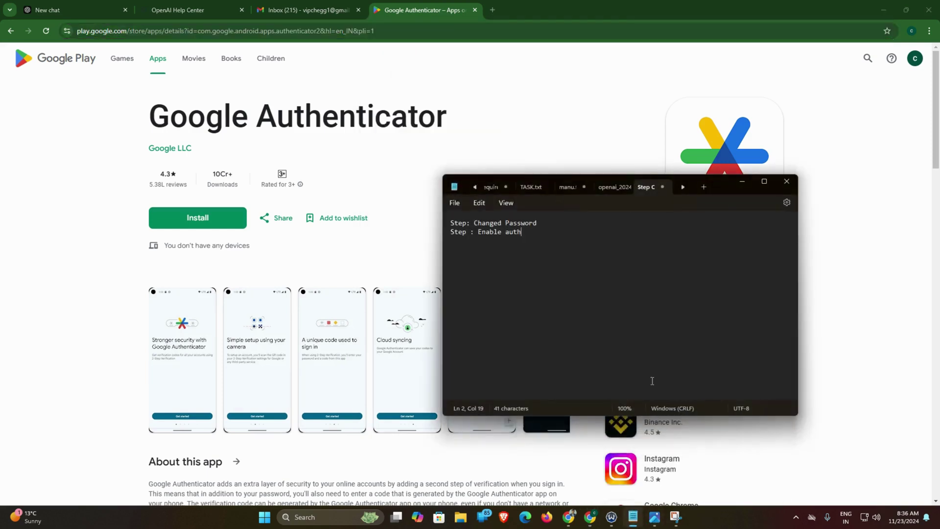
key(Return)
key(ctrl+v)
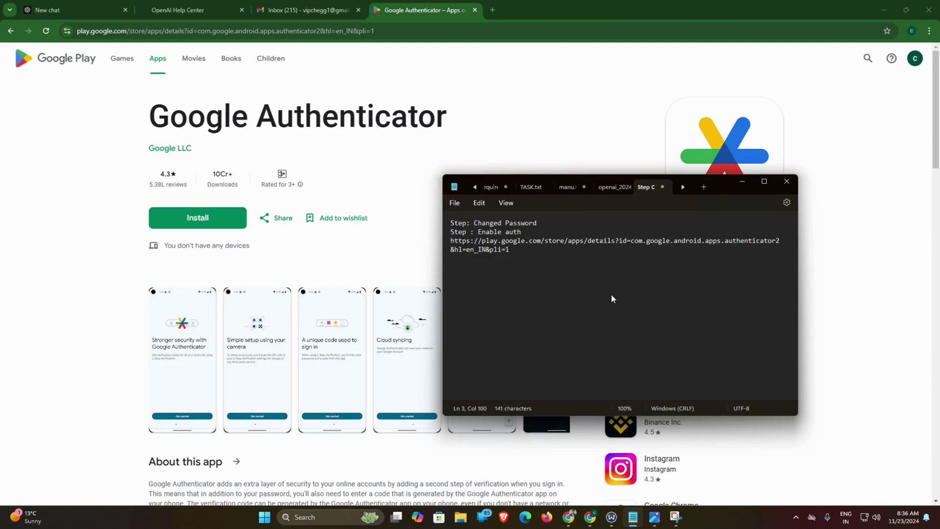
Step: Switch between Chrome tabs and settle back on ChatGPT's Security settings
click(78, 10)
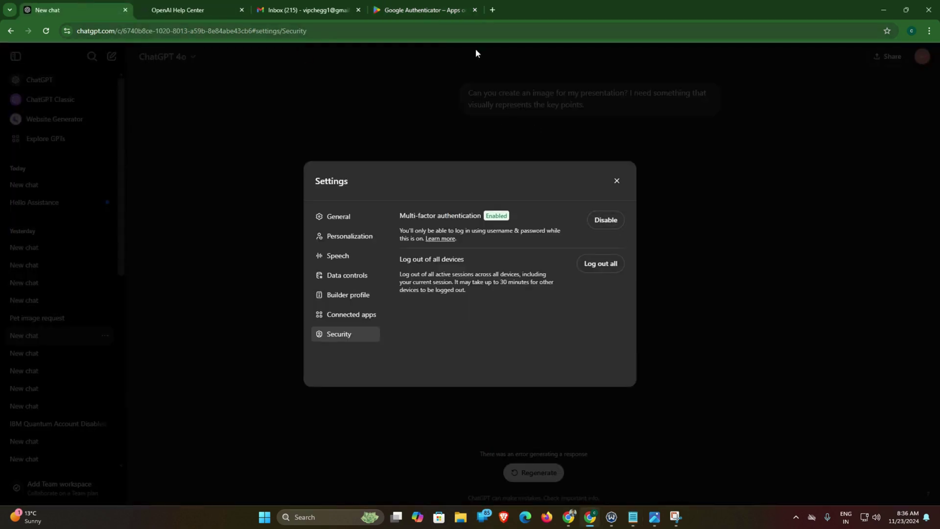
click(394, 10)
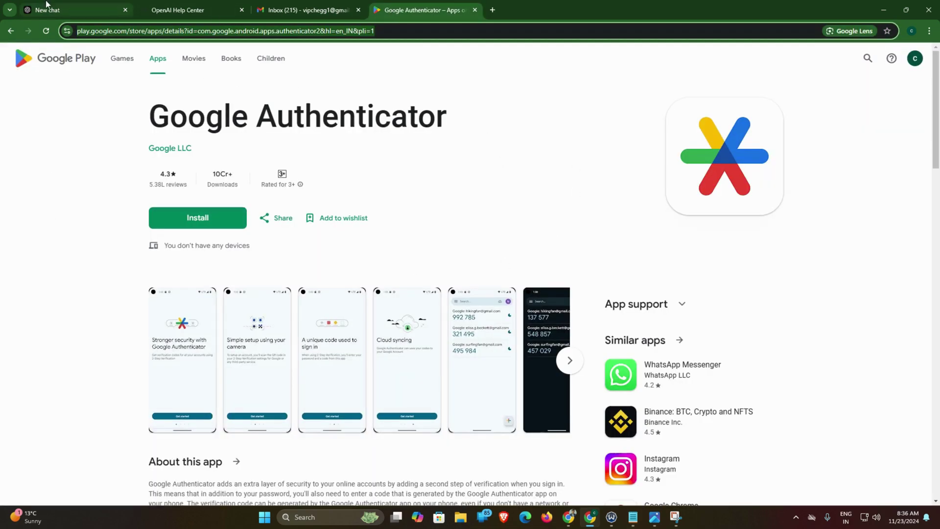
click(53, 7)
click(380, 10)
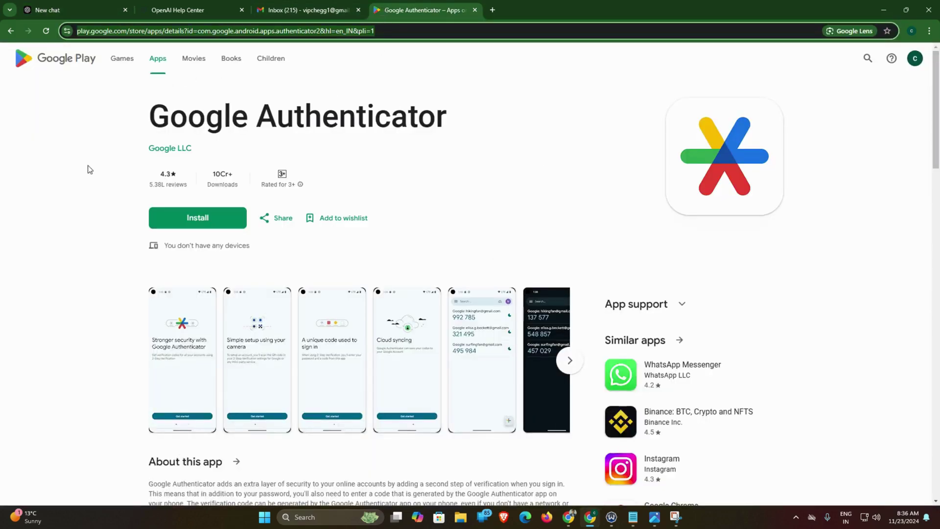
click(97, 6)
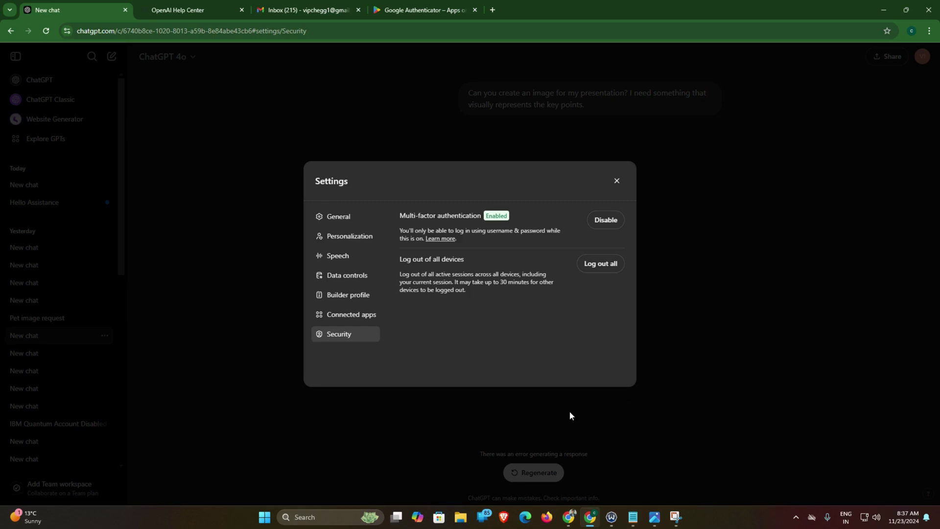
click(617, 183)
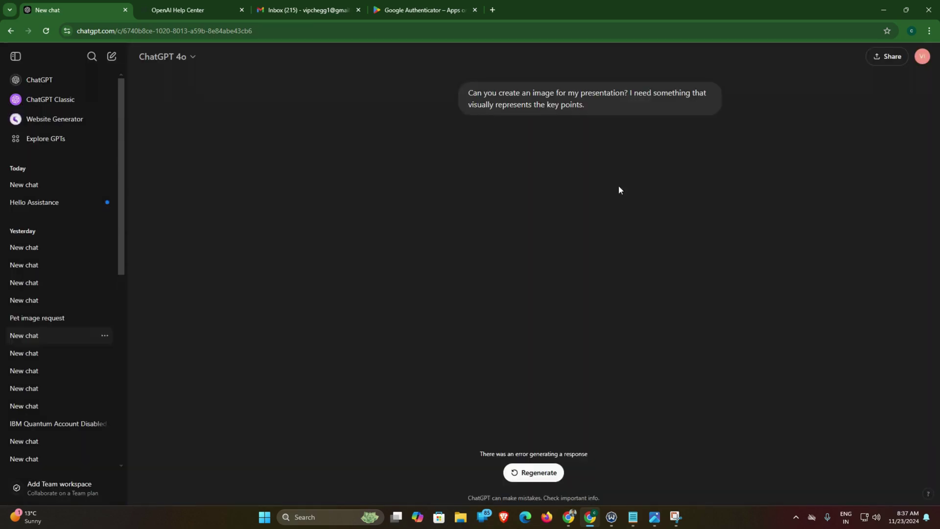
click(923, 56)
click(846, 153)
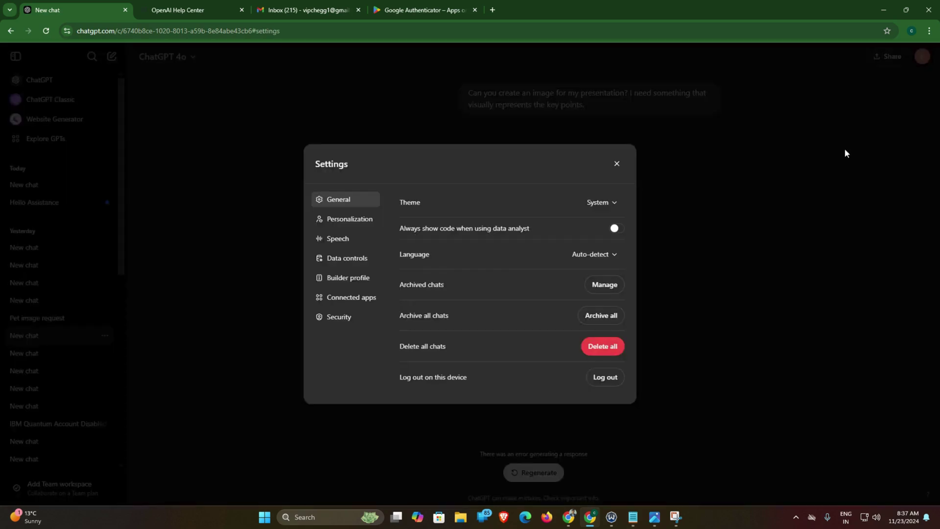
click(324, 318)
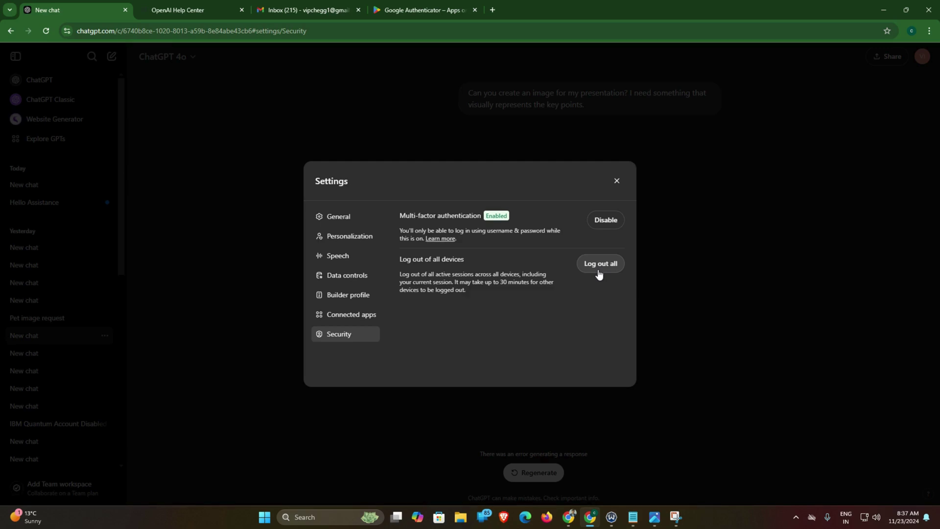
click(617, 180)
Step: Paste the OpenAI Help Center address into the Notepad step notes on a new line
click(177, 8)
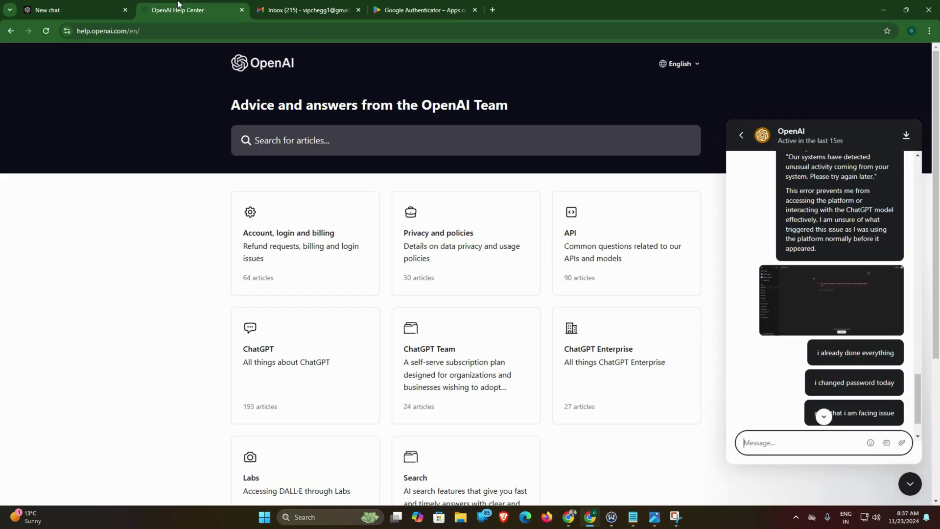
click(165, 33)
right_click(164, 33)
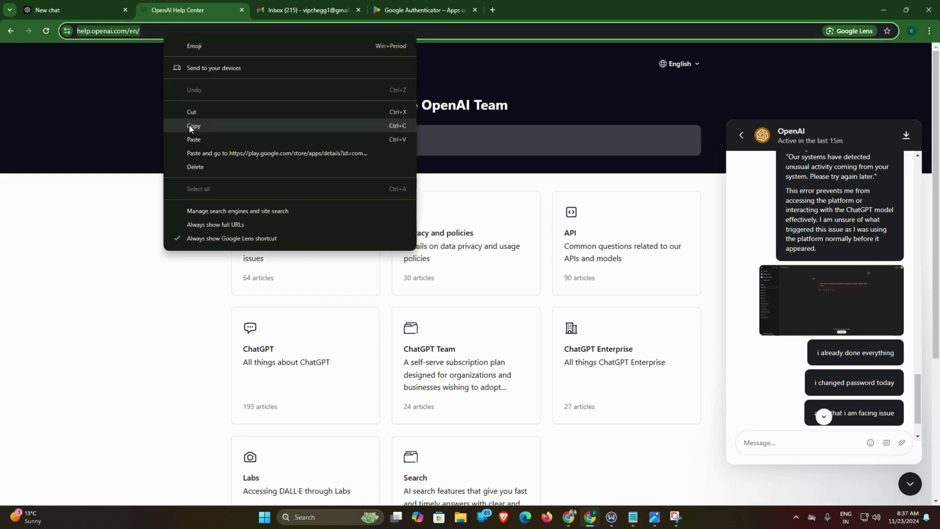
click(194, 126)
click(633, 516)
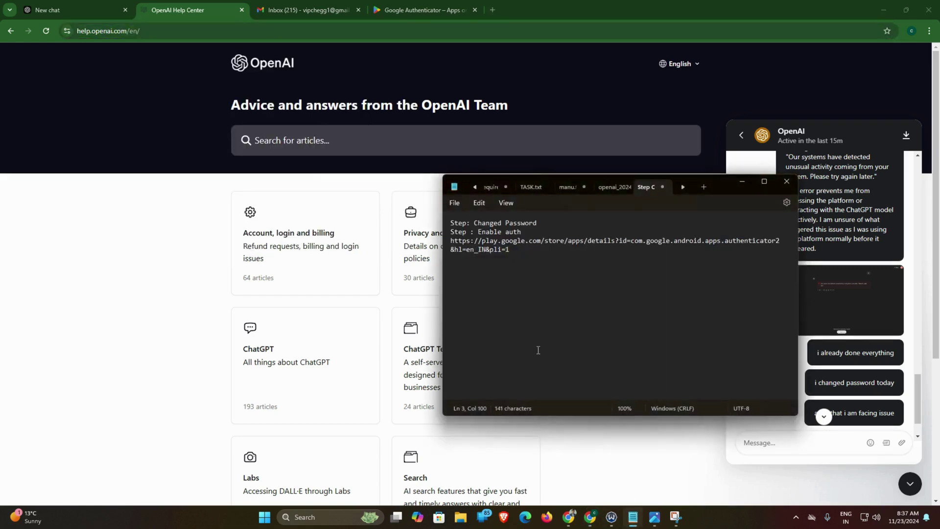
key(Return)
key(ctrl+v)
key(Return)
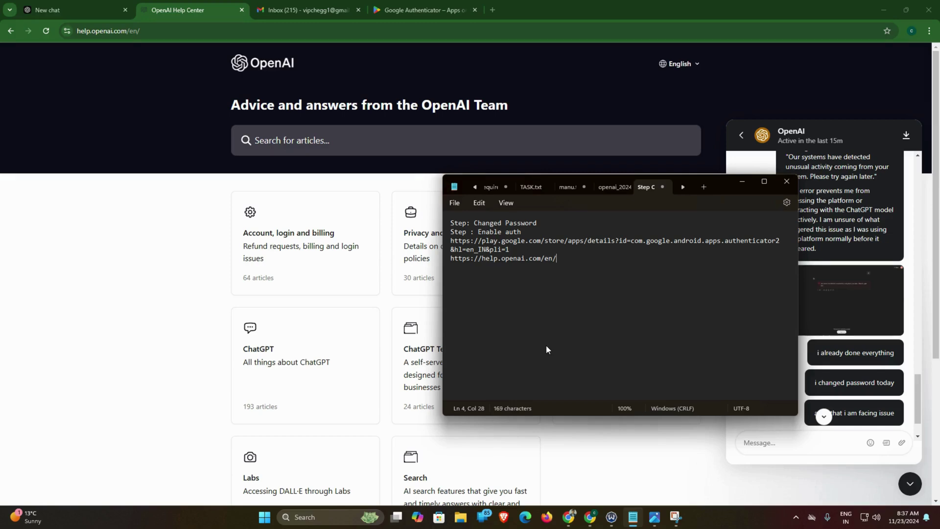
Step: Return to the Help Center and reopen the support Messages list
click(742, 135)
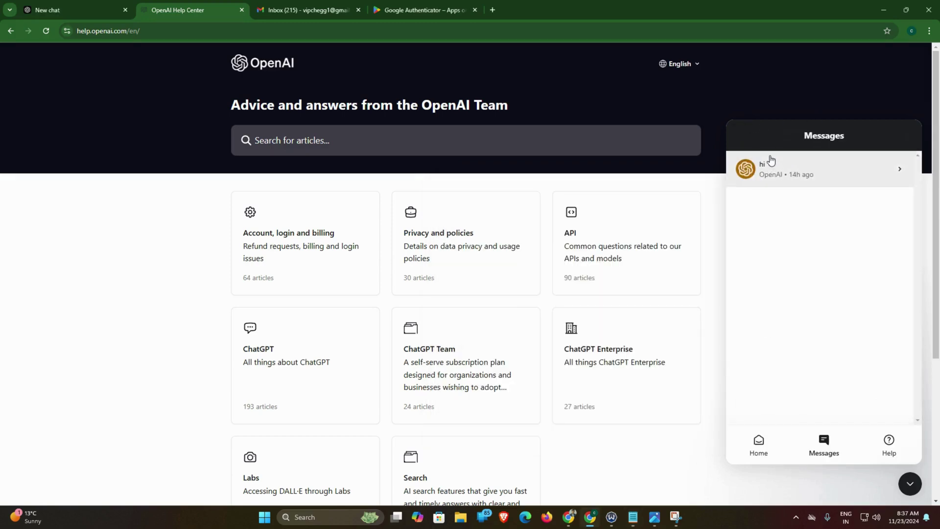
click(909, 483)
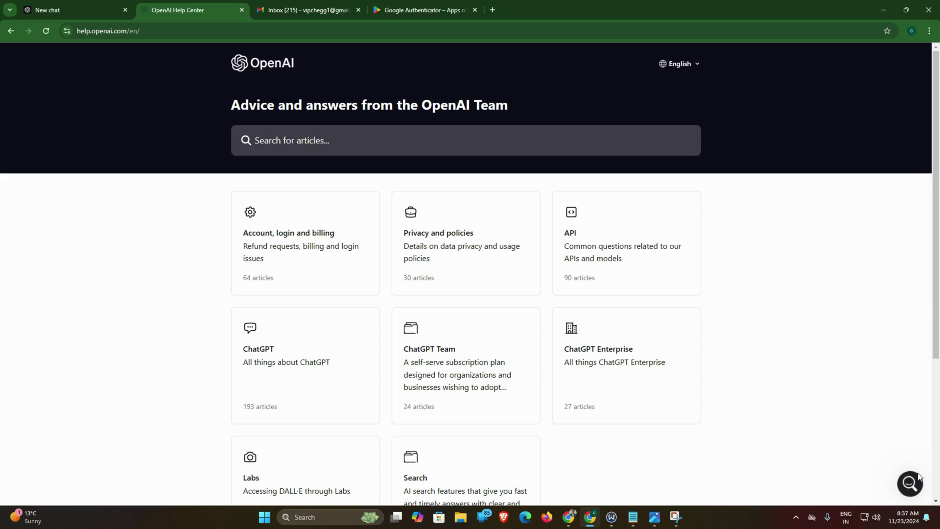
click(914, 483)
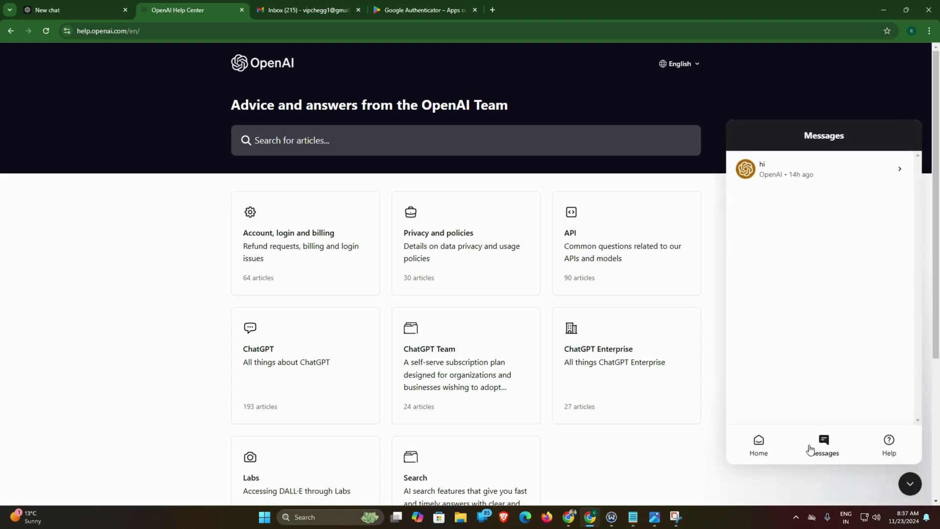
Step: Read the support team's login-troubleshooting reply in the 'hi' conversation, then return to ChatGPT
click(820, 157)
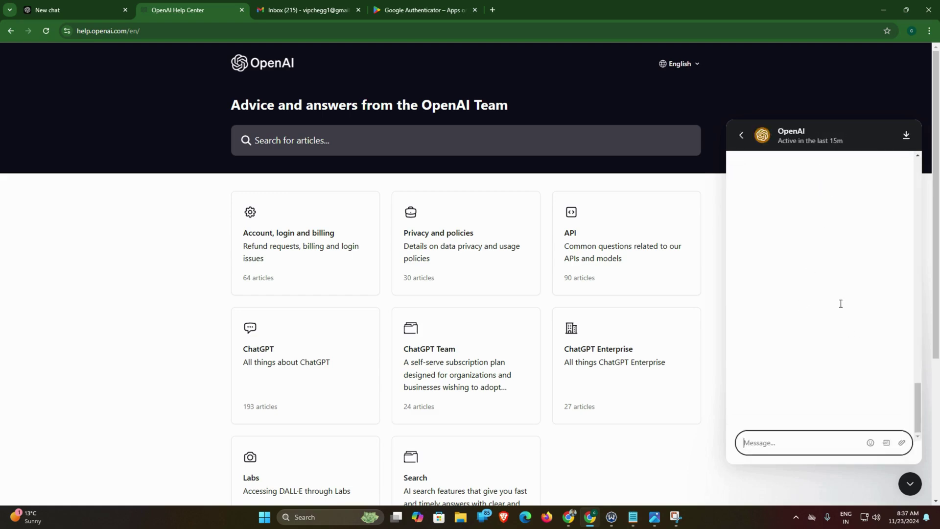
scroll(844, 307, up, 5)
scroll(843, 307, up, 5)
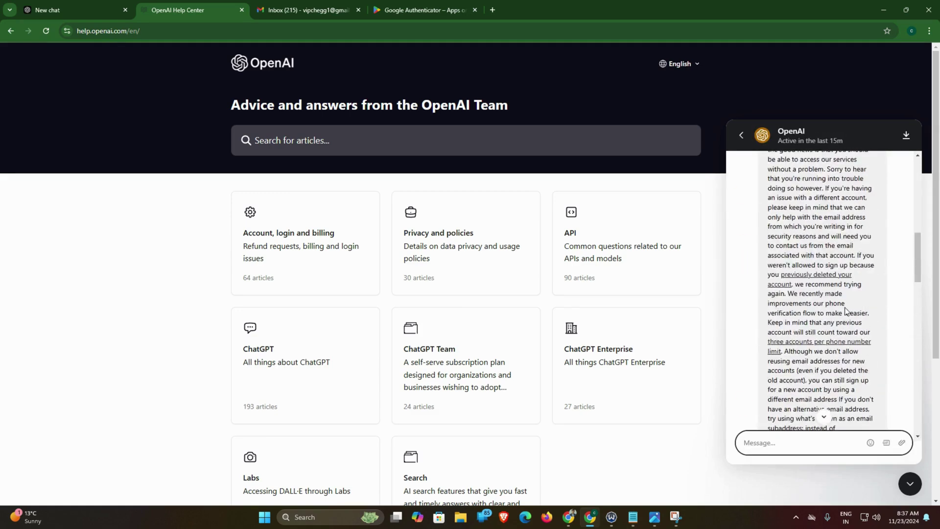
scroll(845, 308, up, 5)
scroll(846, 310, up, 3)
scroll(796, 266, down, 4)
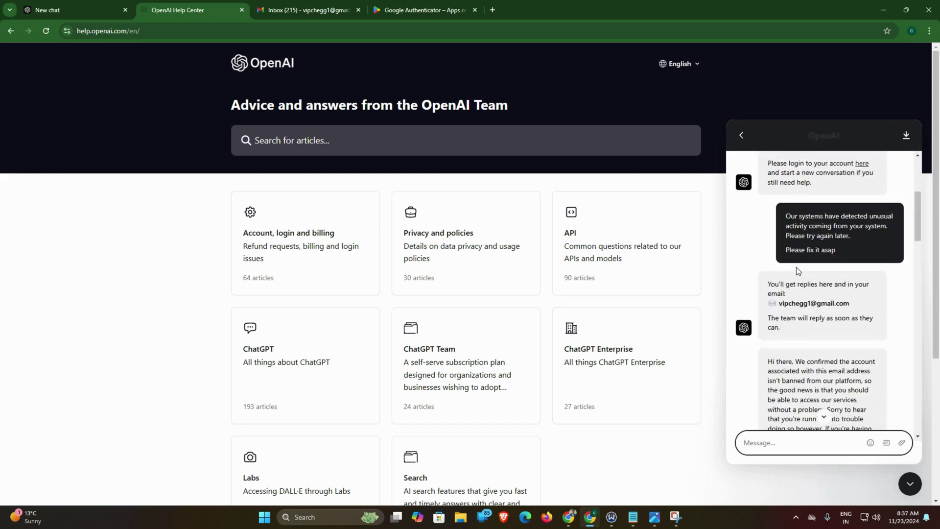
scroll(796, 269, down, 1)
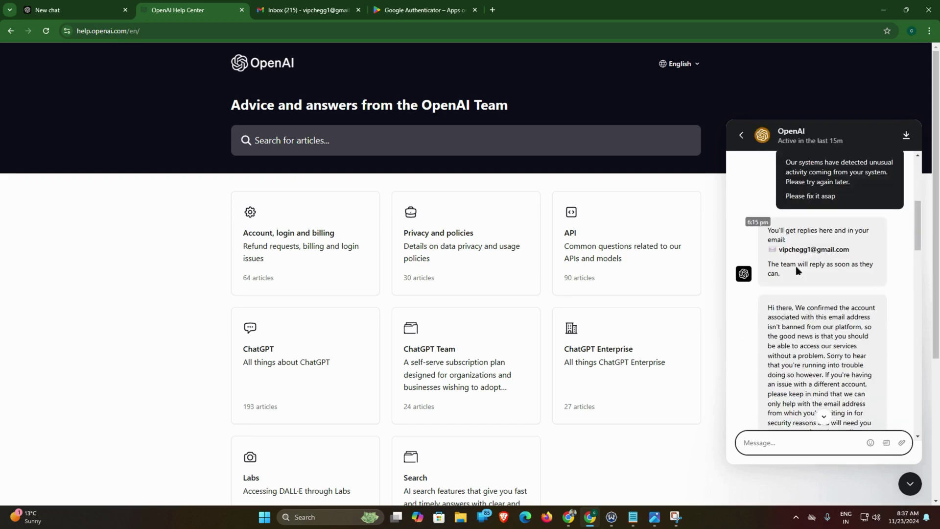
scroll(797, 269, down, 1)
scroll(795, 342, down, 1)
scroll(795, 342, up, 5)
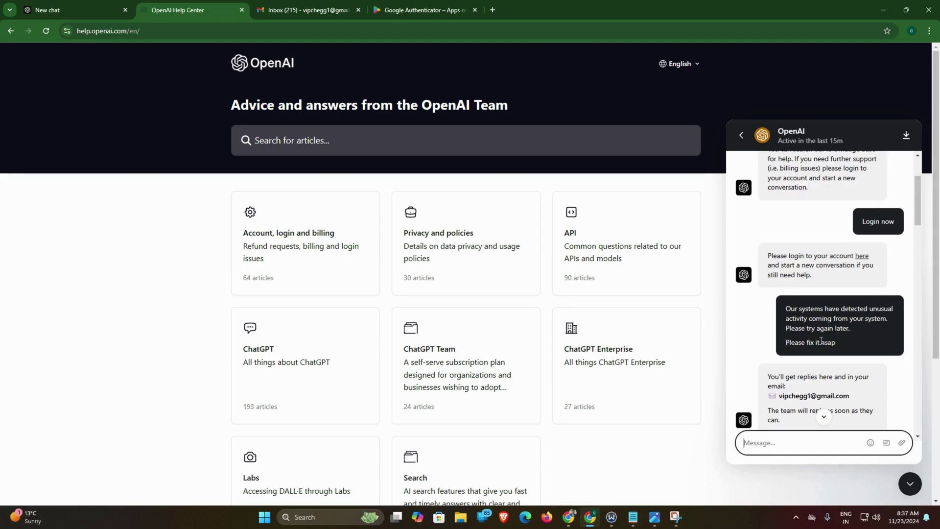
scroll(822, 341, down, 5)
scroll(821, 341, down, 2)
scroll(821, 343, down, 2)
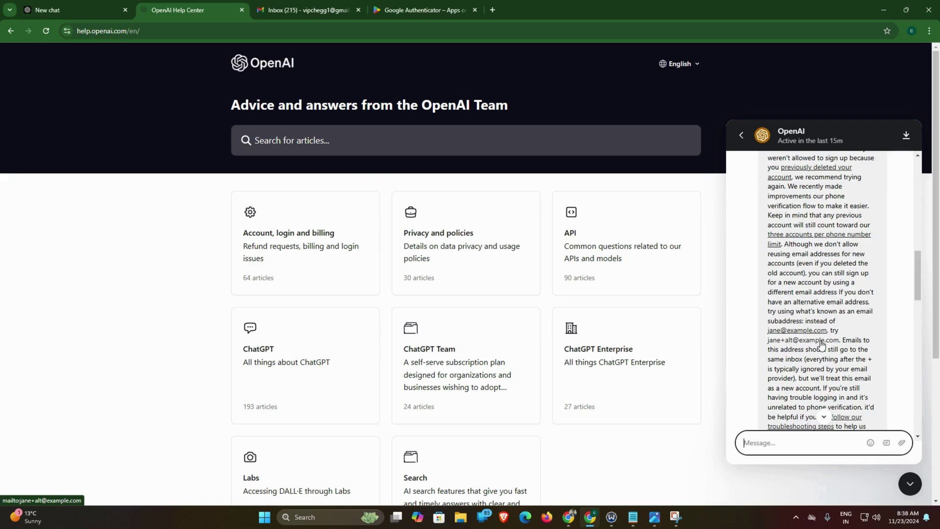
scroll(821, 346, down, 2)
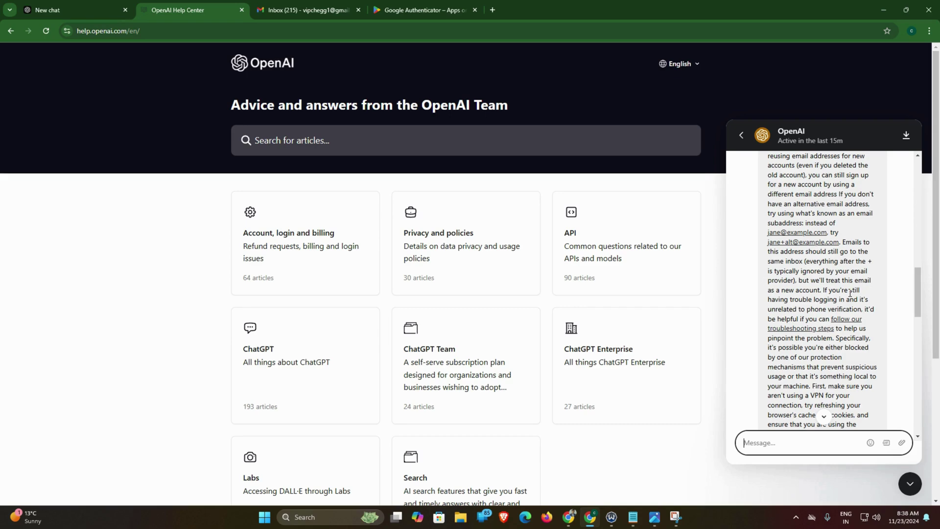
click(115, 5)
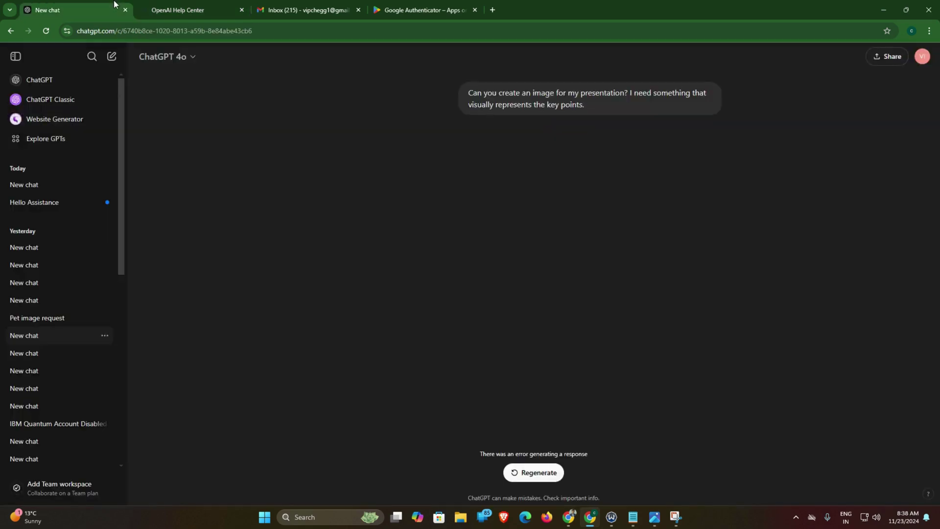
Step: Send 'hi' in the Hello assistance chat and get a normal reply
click(66, 188)
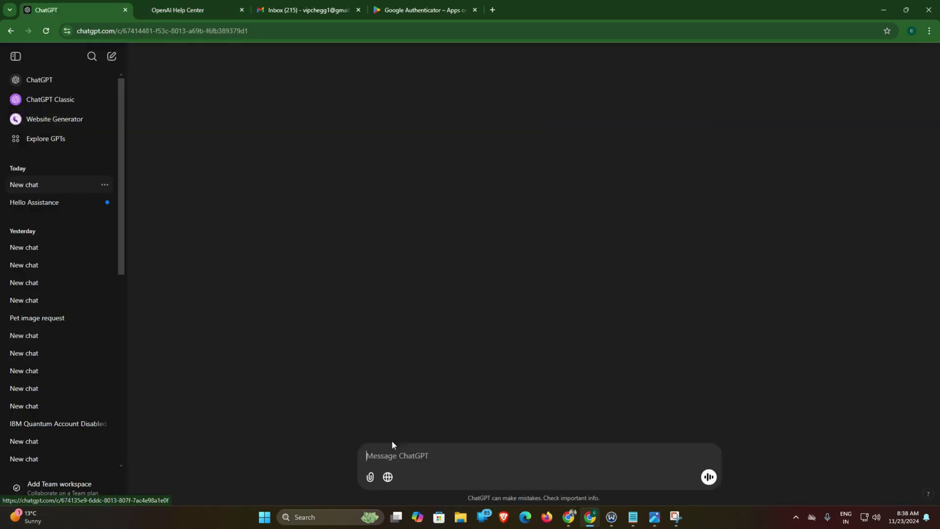
text(hi)
key(Return)
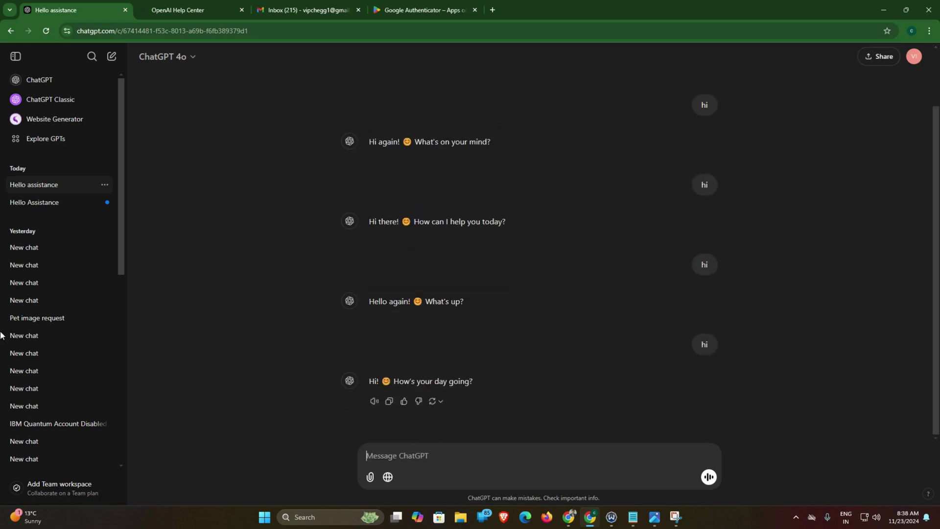
Step: Open several of yesterday's earlier chats to check they load normally
click(55, 265)
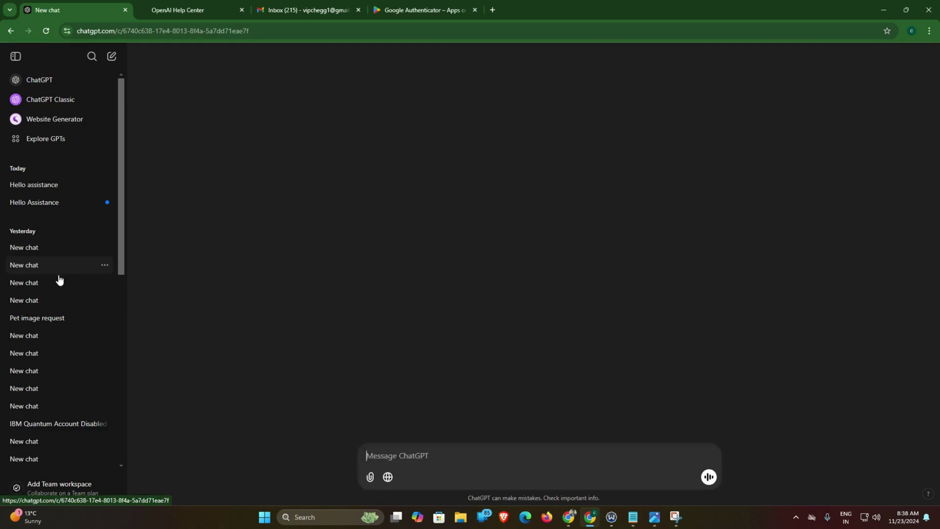
click(49, 371)
scroll(54, 370, down, 3)
click(56, 336)
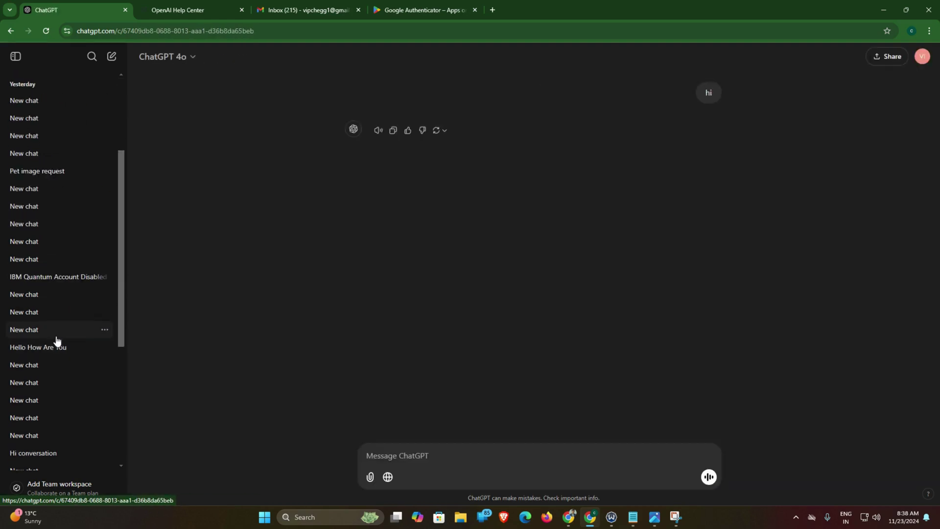